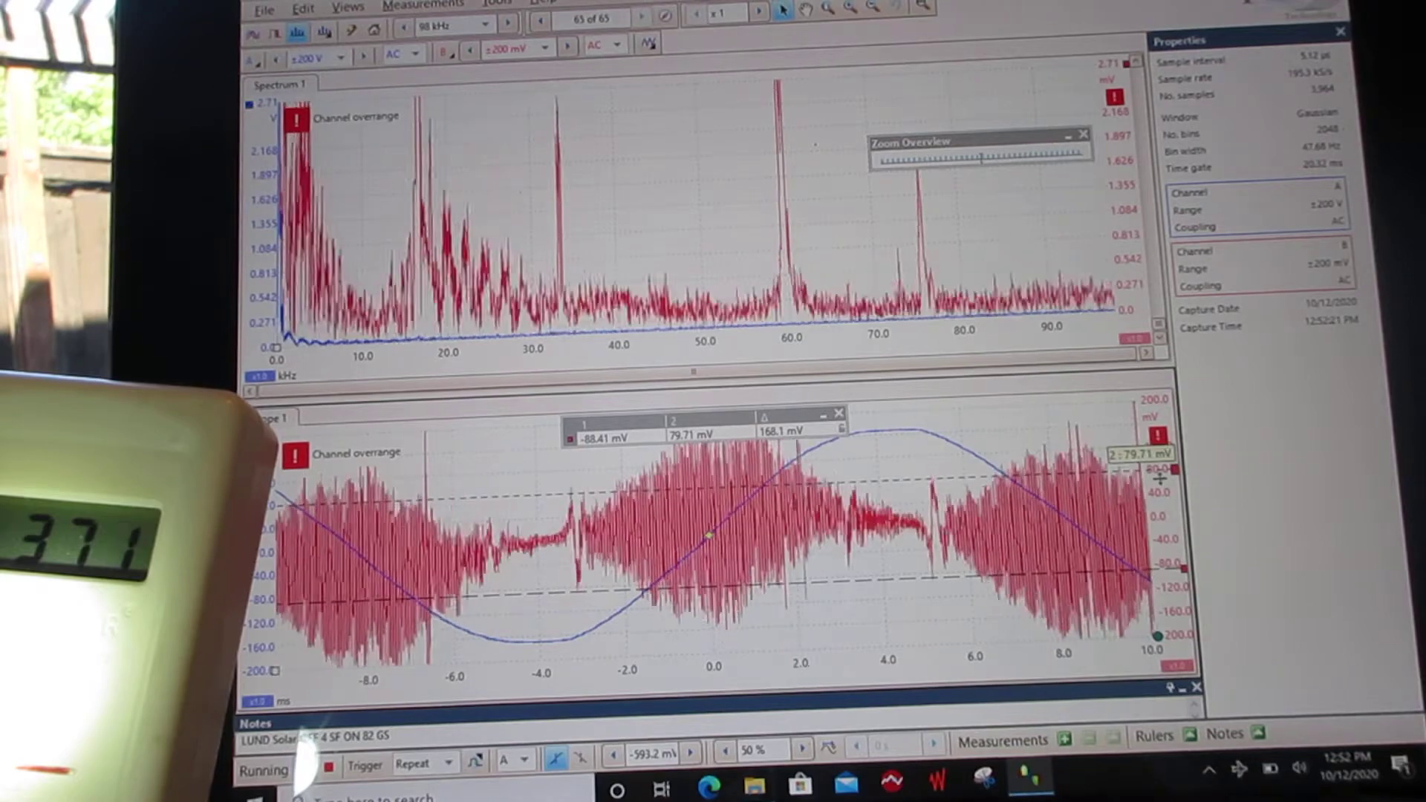
Step: Position the rulers at 166.9 mV and -193.9 mV on the noise peaks, reading a 360.8 mV delta
{"action": "left_click_drag", "start_coordinate": [1159, 474], "coordinate": [1159, 419]}
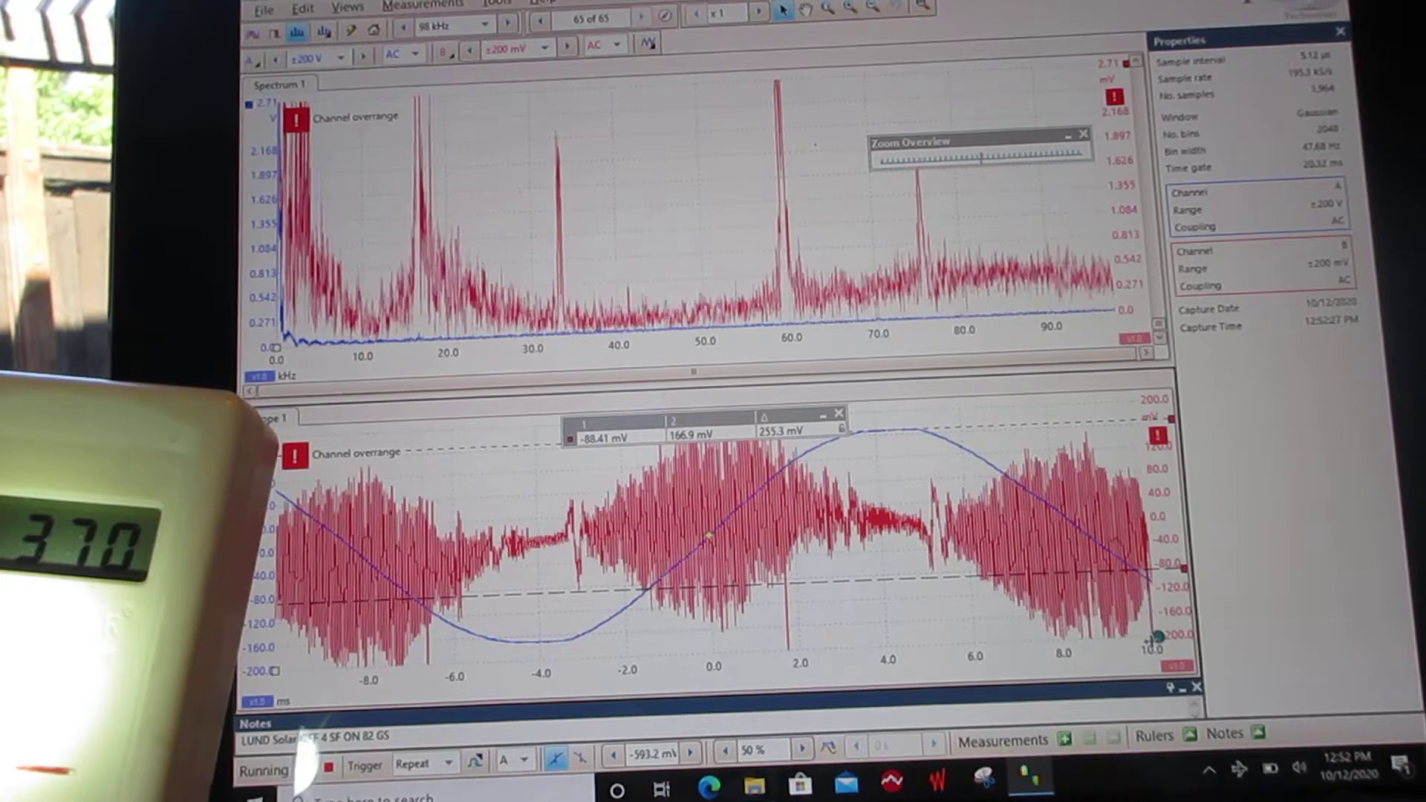
{"action": "left_click_drag", "start_coordinate": [1159, 637], "coordinate": [1183, 596]}
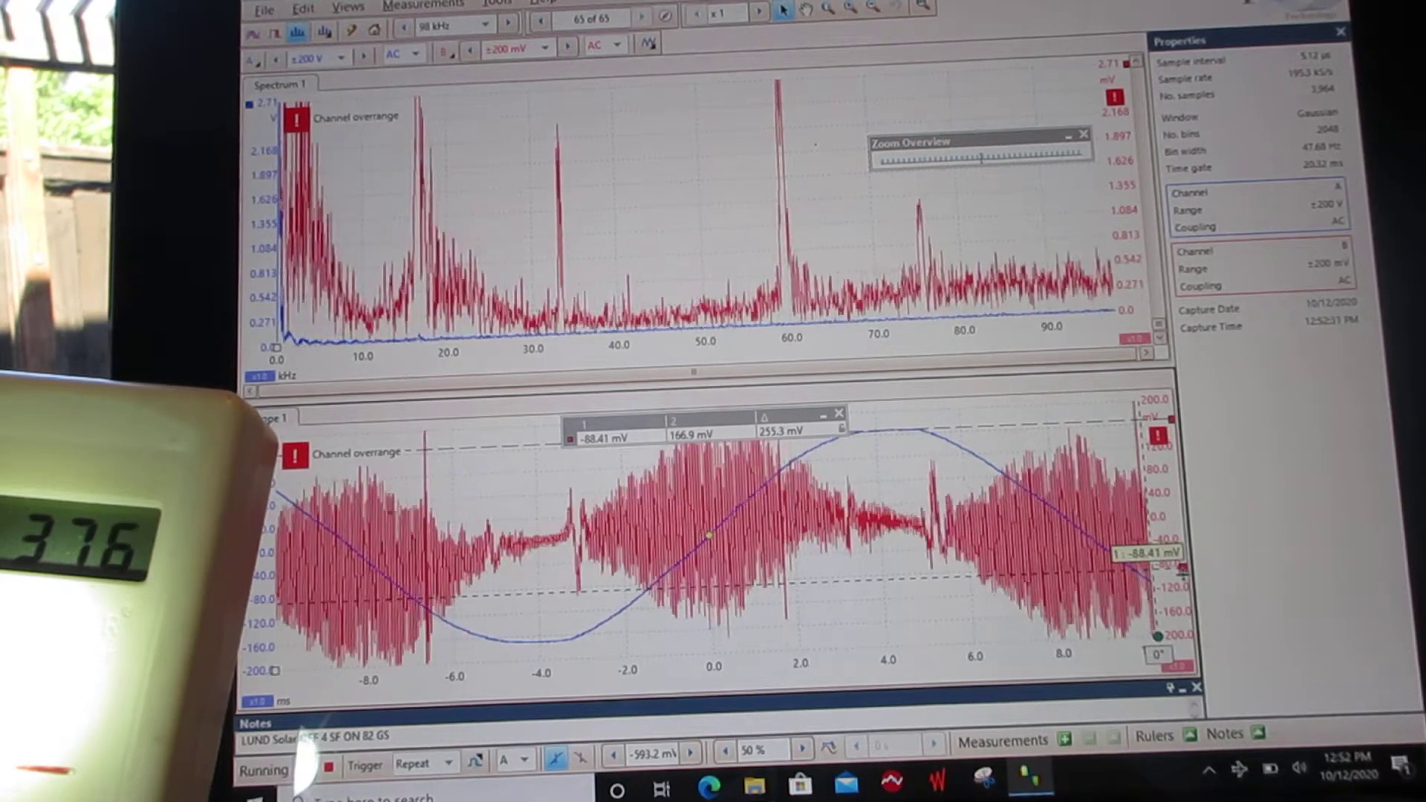
{"action": "left_click_drag", "start_coordinate": [1182, 570], "coordinate": [1186, 634]}
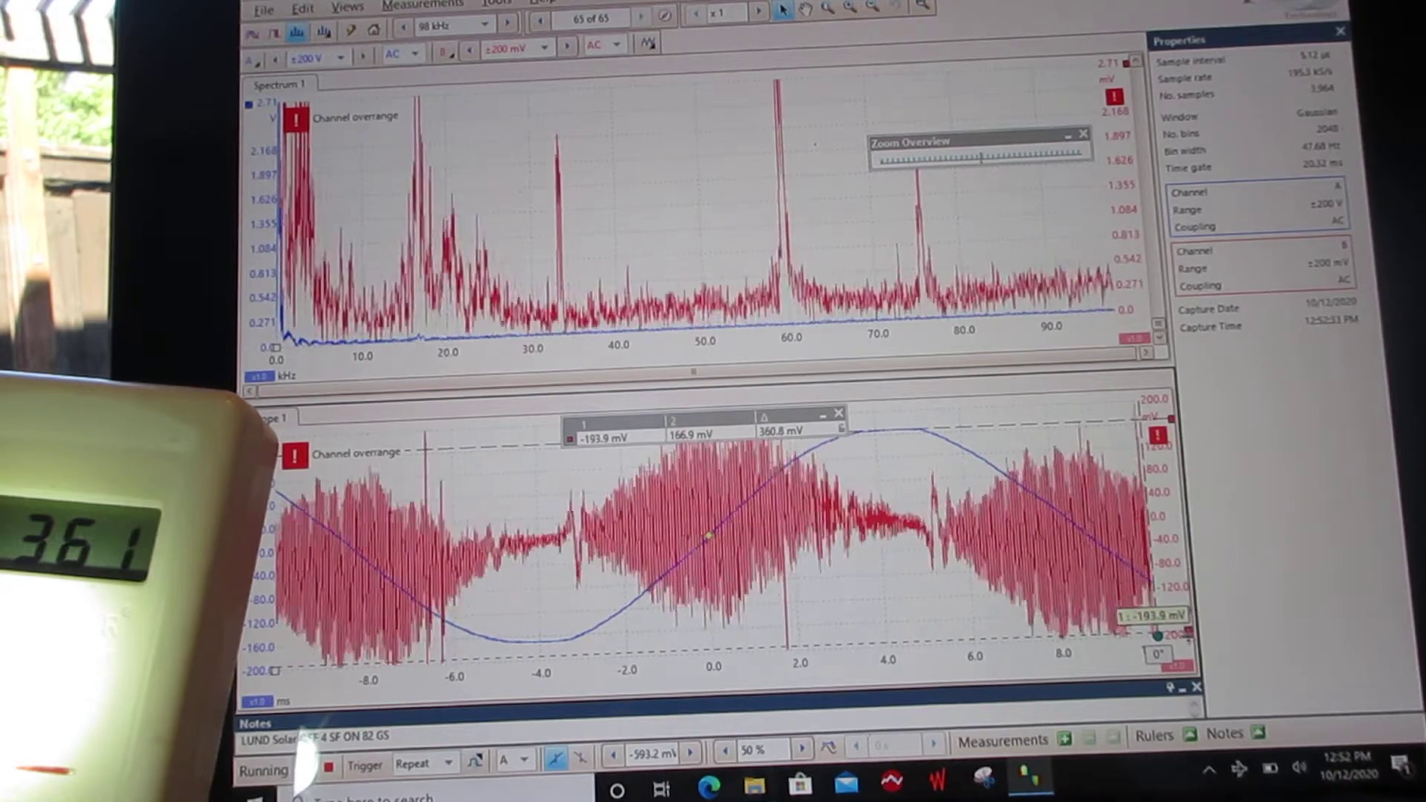